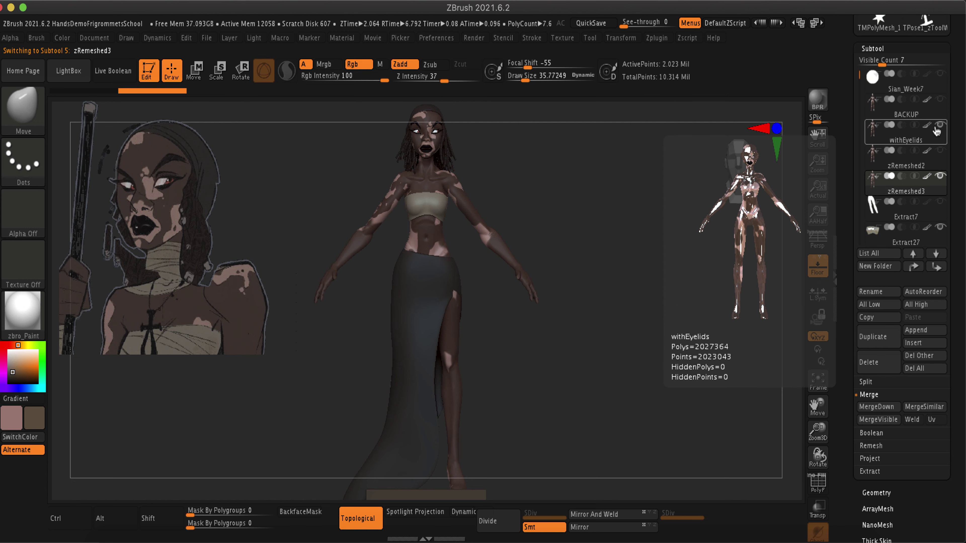
Hide the withEyelids body and the Extract27 chest wrap, leaving the zRemeshed3 body visible
mouse_move(906, 192)
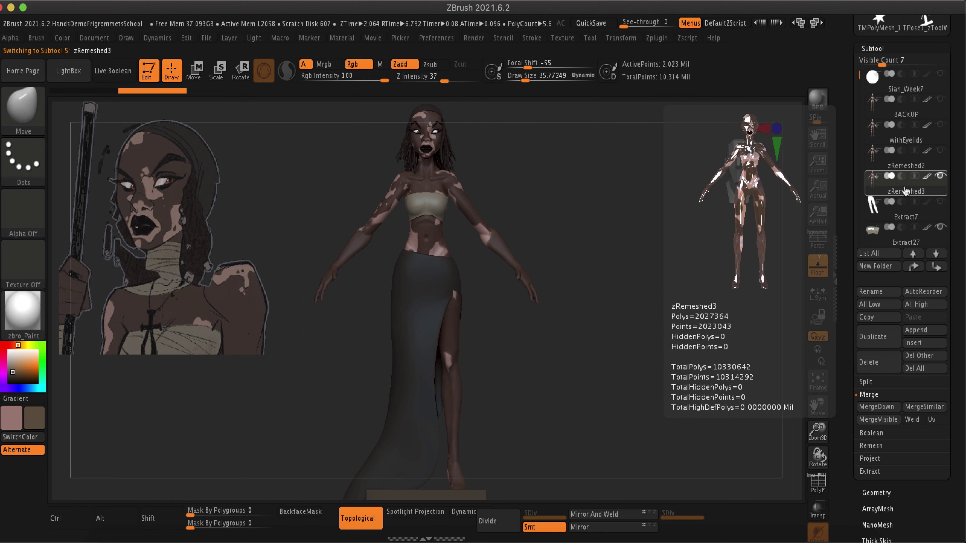
mouse_move(933, 233)
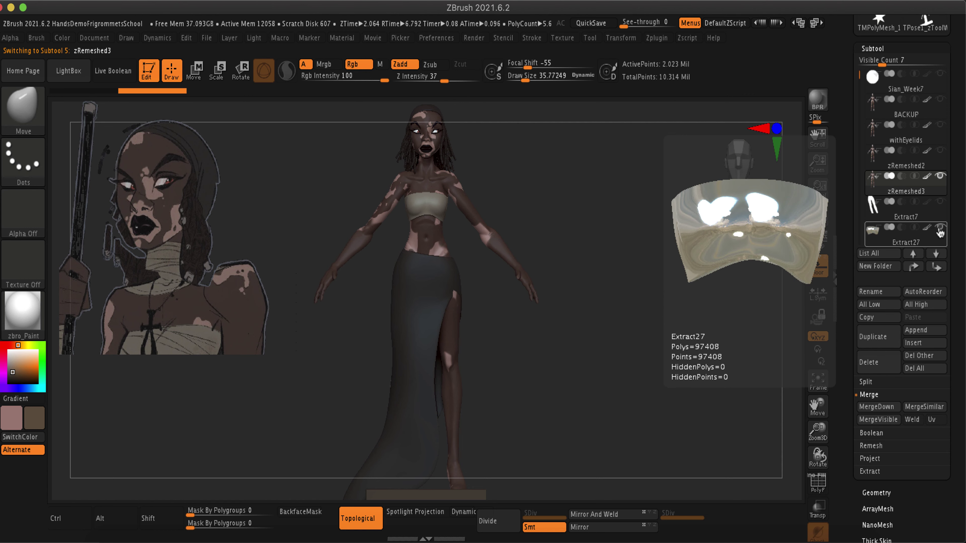
drag(860, 91, 860, 49)
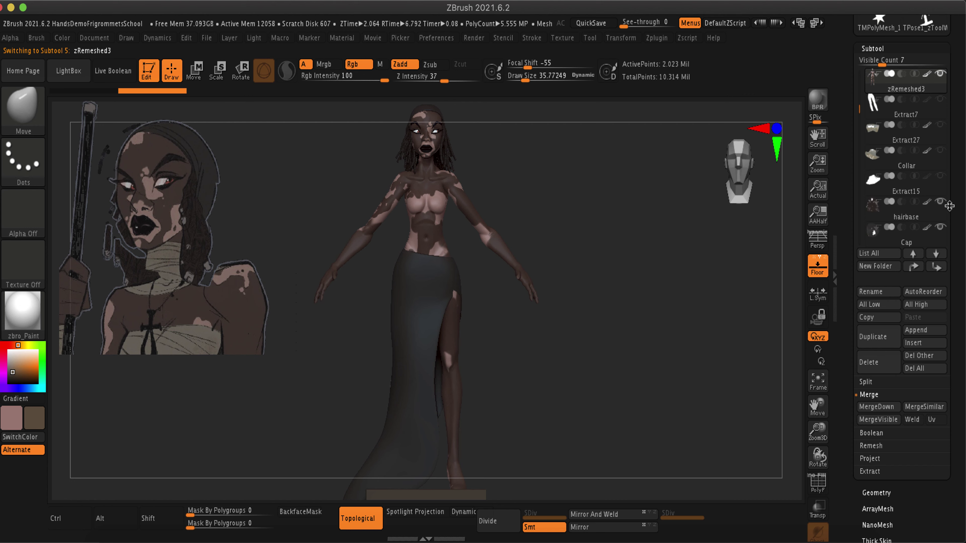
mouse_move(945, 208)
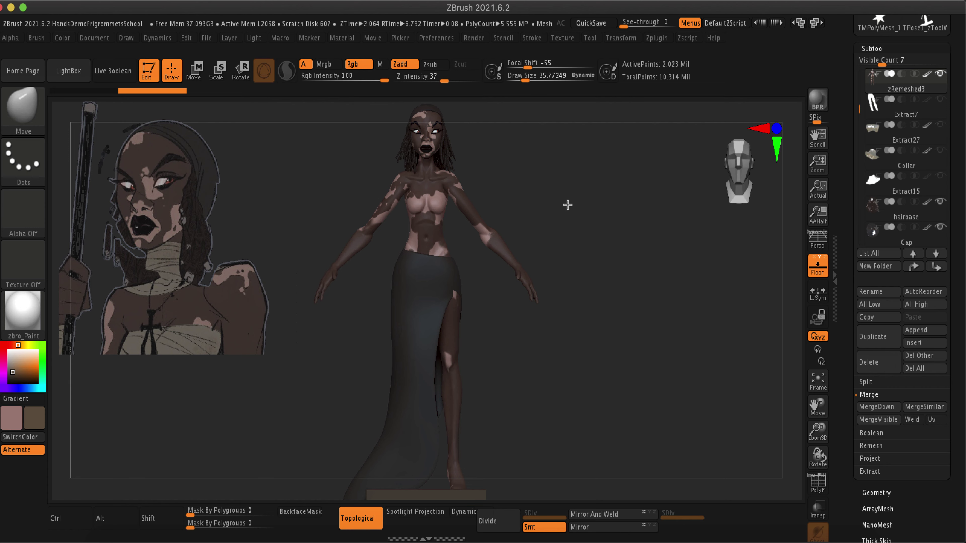
Rename the zRemeshed3 body subtool to ForDecimation
alt+drag(566, 205, 671, 342)
alt+drag(610, 164, 647, 458)
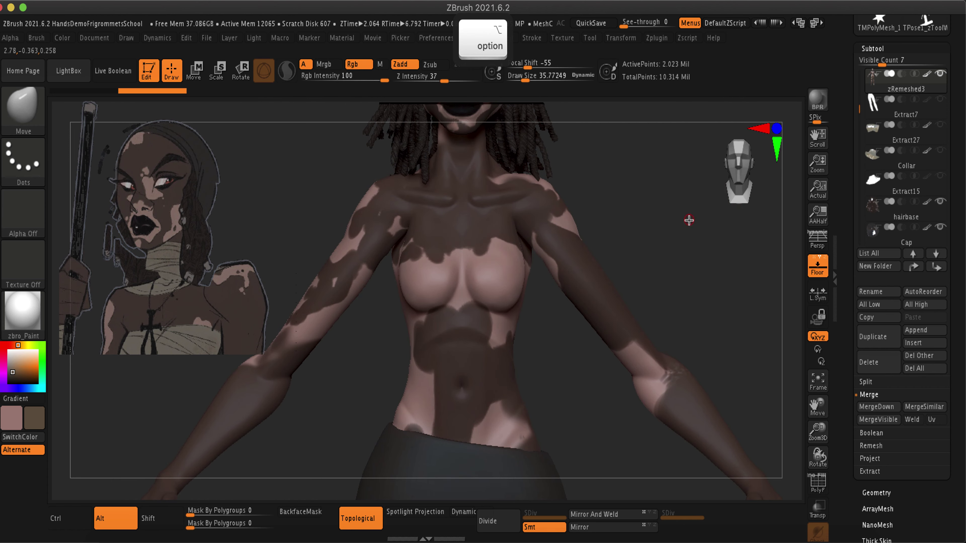
alt+drag(688, 218, 696, 366)
alt+drag(703, 254, 698, 380)
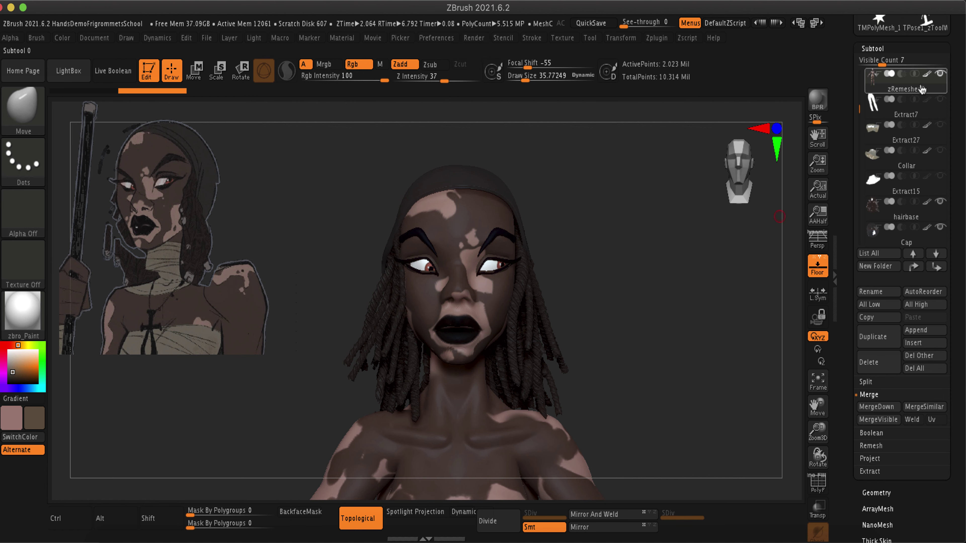
mouse_move(921, 89)
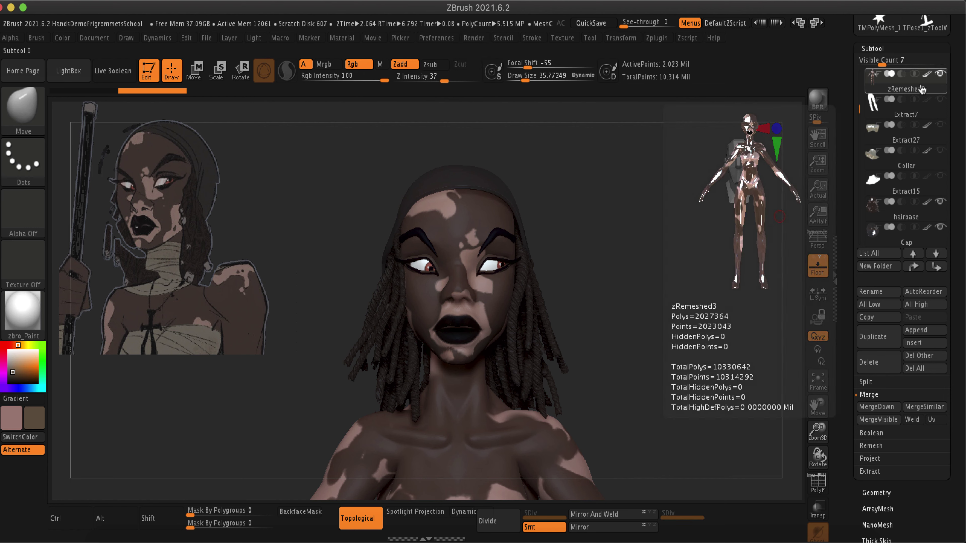
click(869, 293)
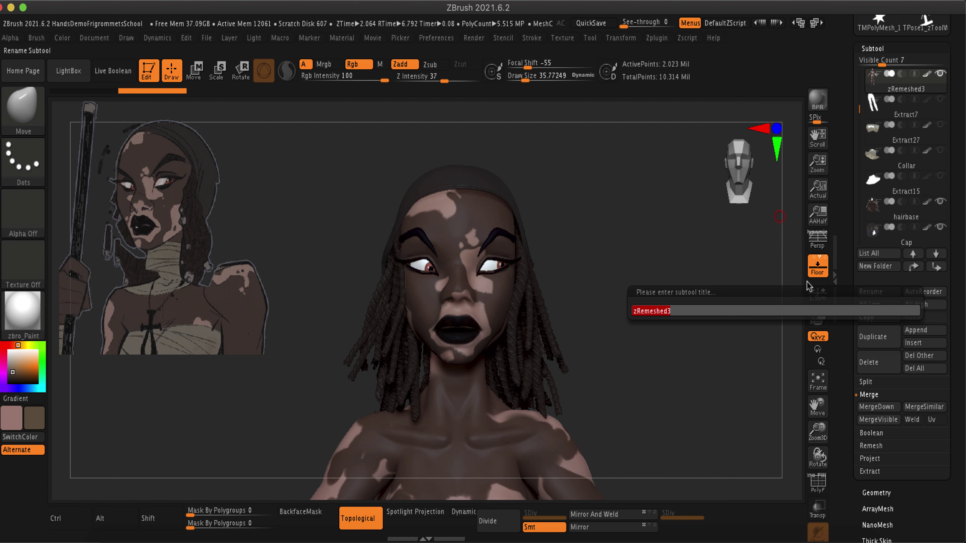
text(ForD)
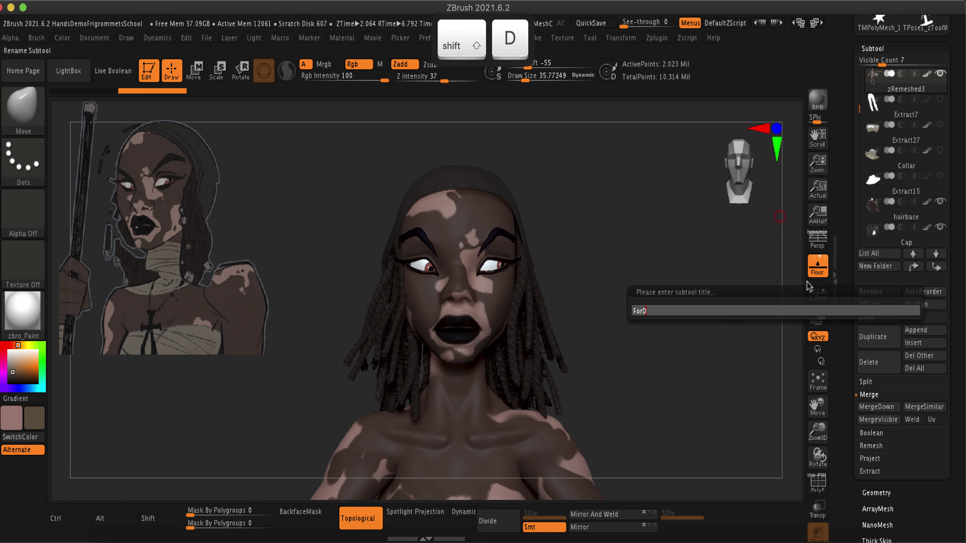
text(ecimation)
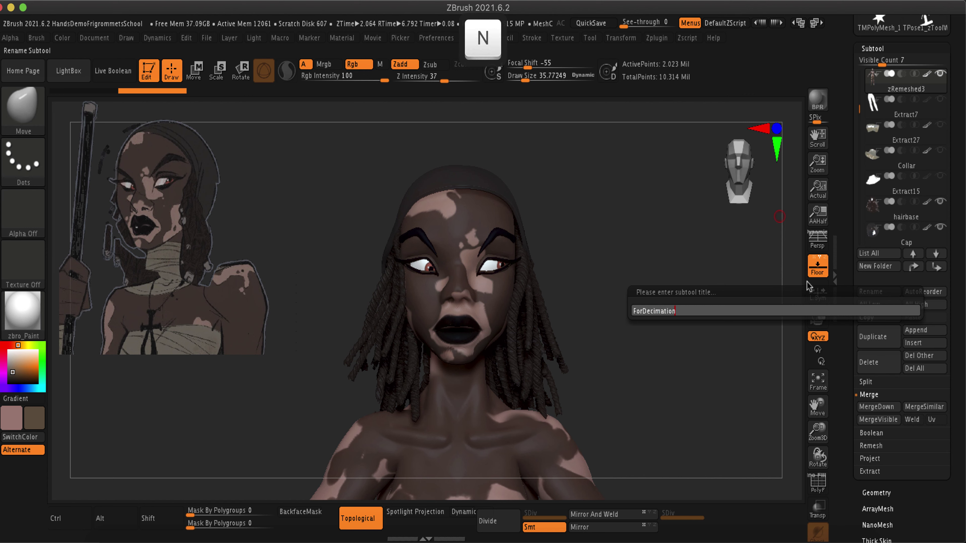
key(Return)
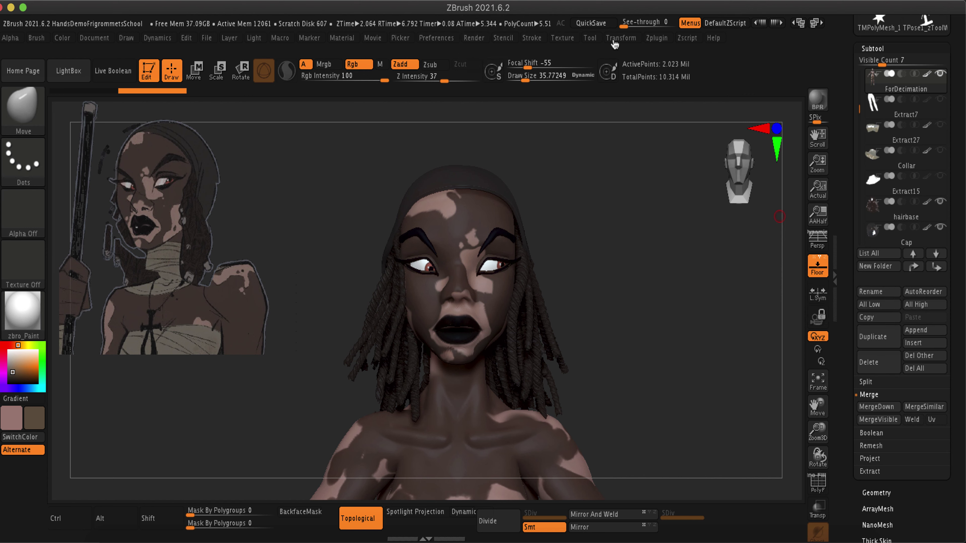
Dock the Zplugin palette in the side tray and collapse the Tool palette
click(654, 38)
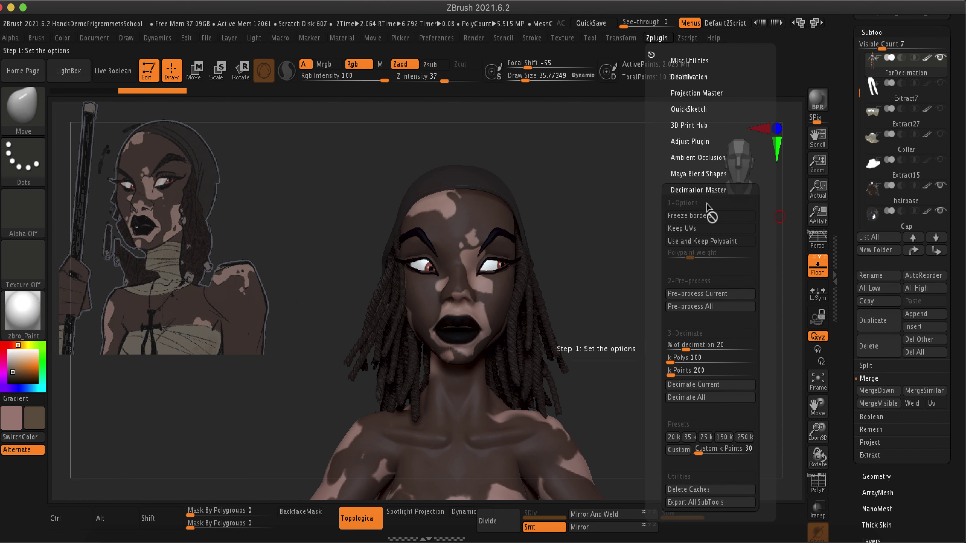
click(708, 191)
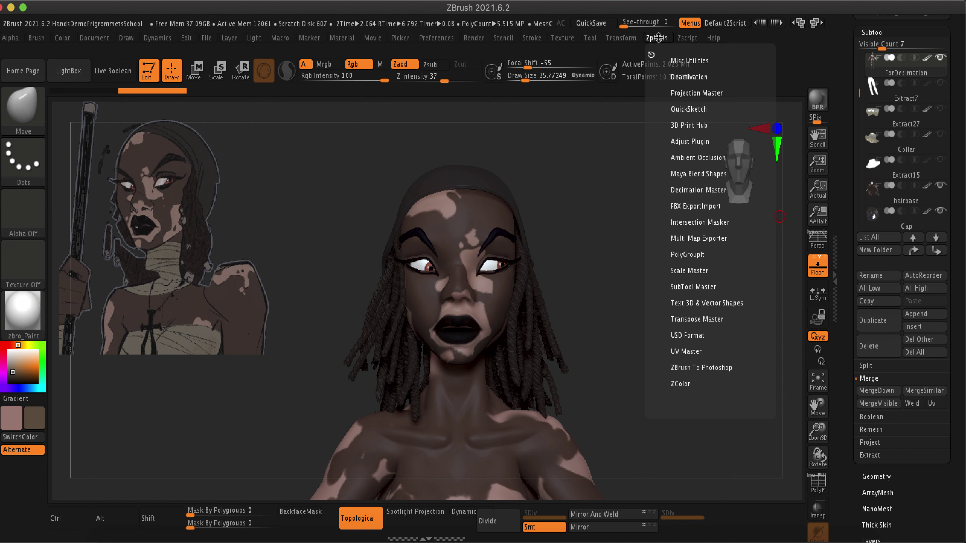
mouse_move(652, 55)
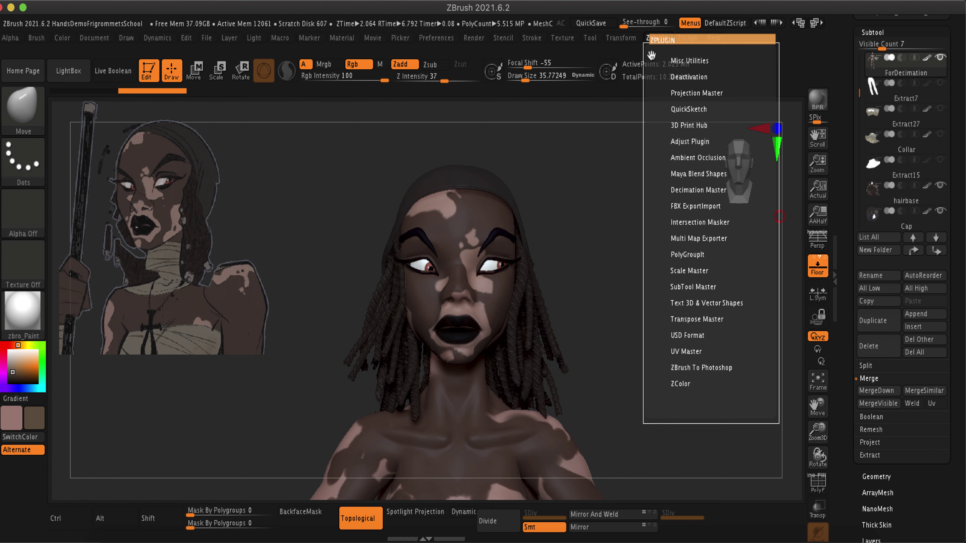
drag(652, 54, 844, 49)
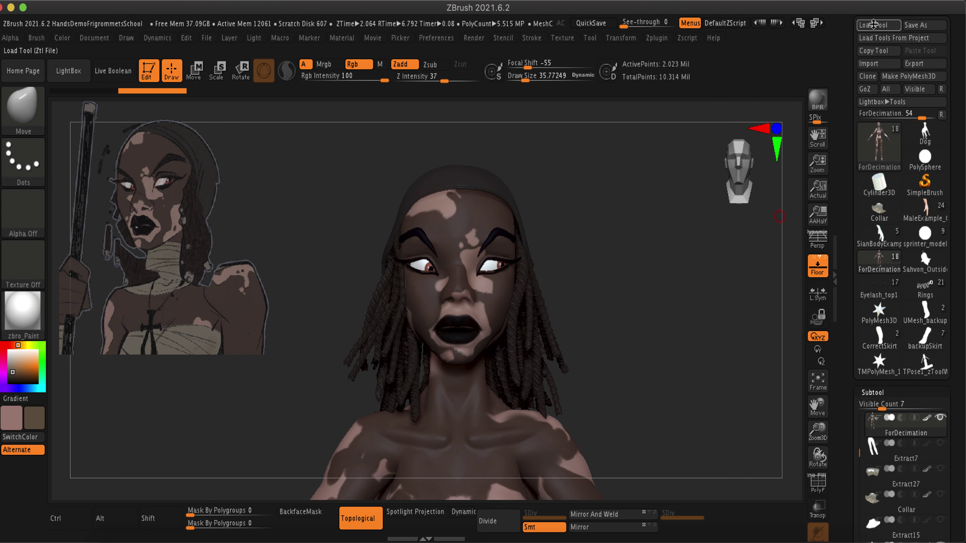
scroll(851, 76, up, 5)
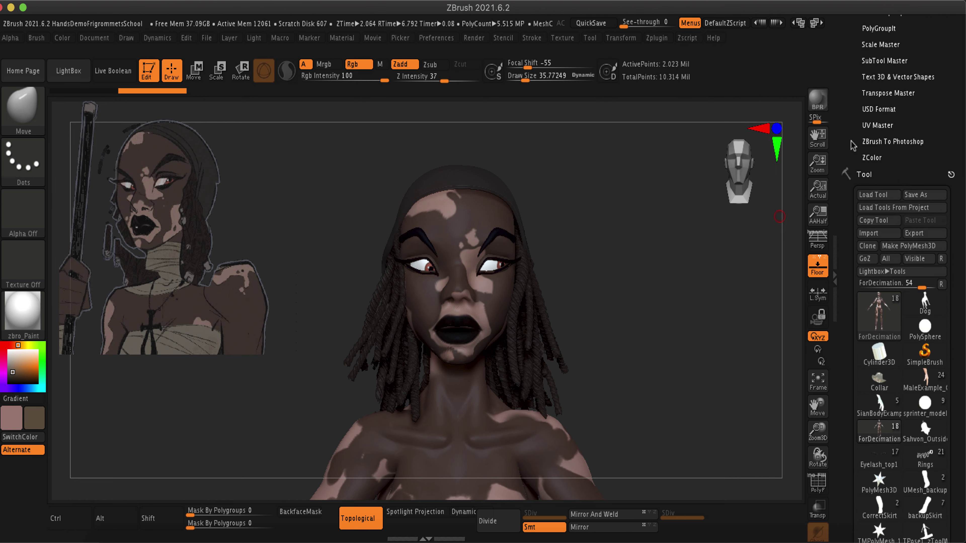
click(869, 175)
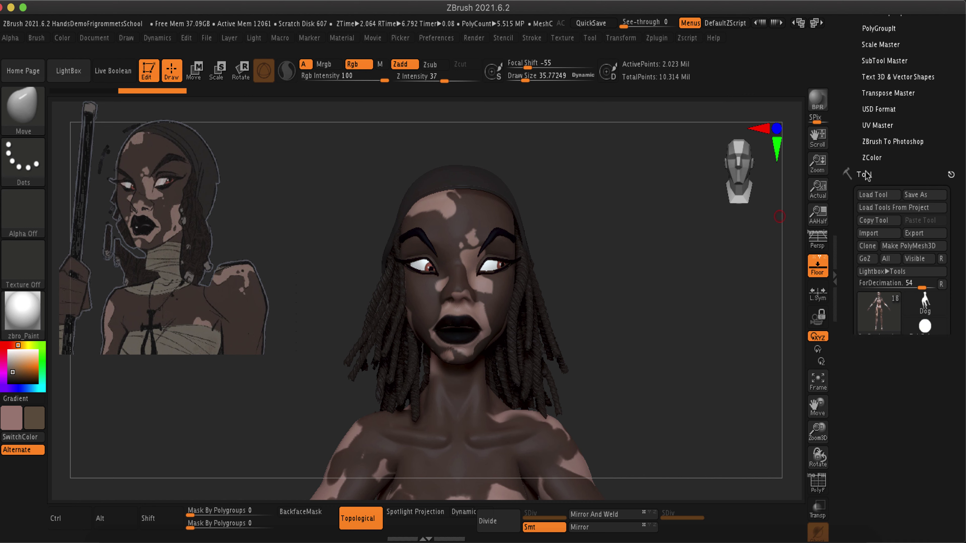
scroll(851, 95, up, 7)
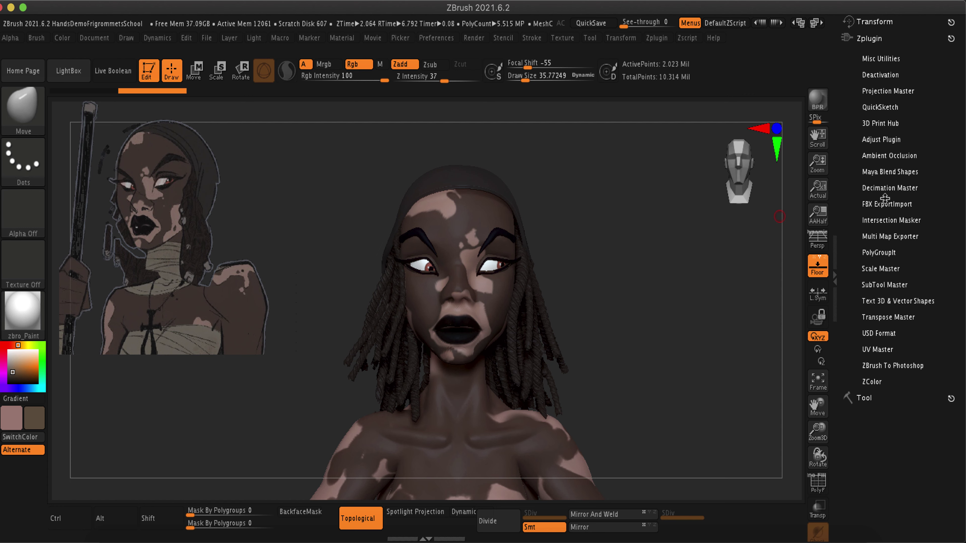
Pre-process the current ForDecimation subtool with Decimation Master
click(887, 187)
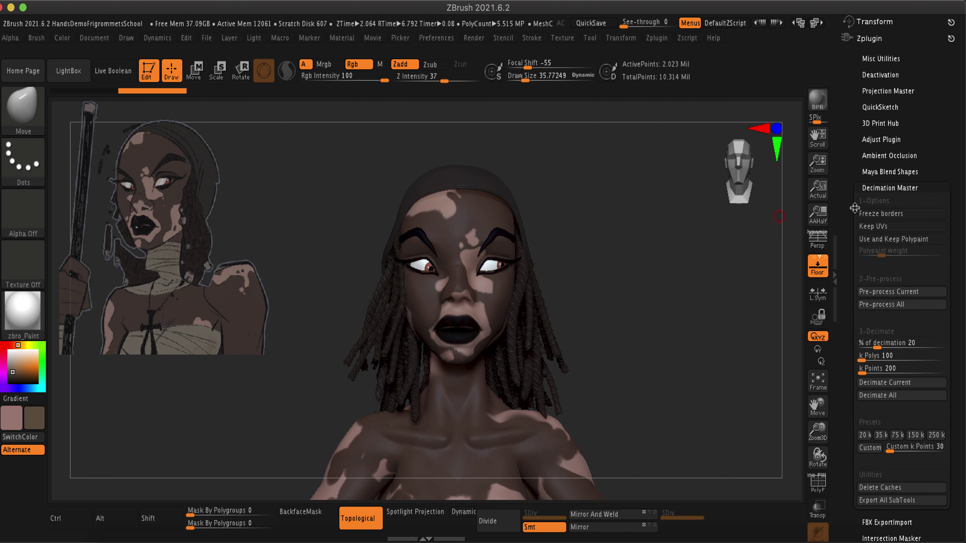
drag(848, 245, 849, 183)
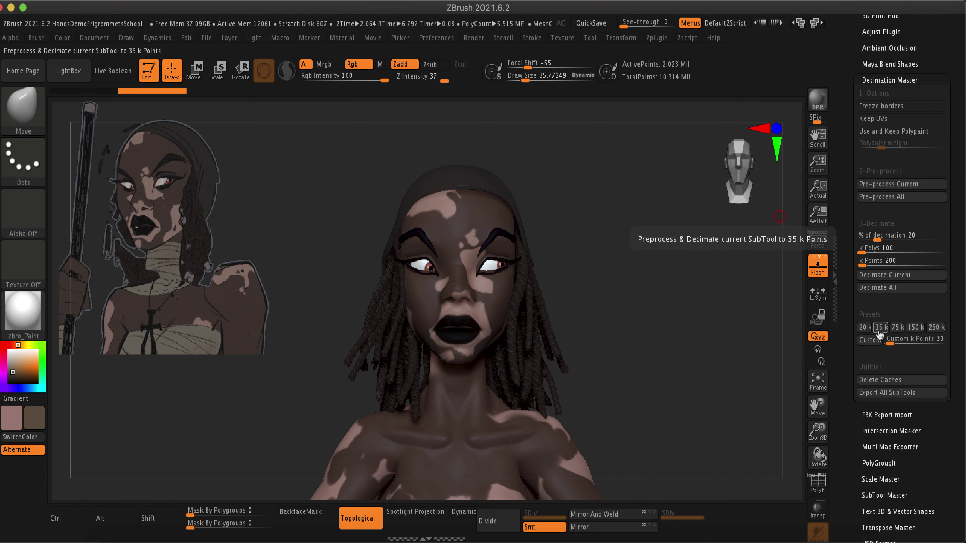
click(875, 186)
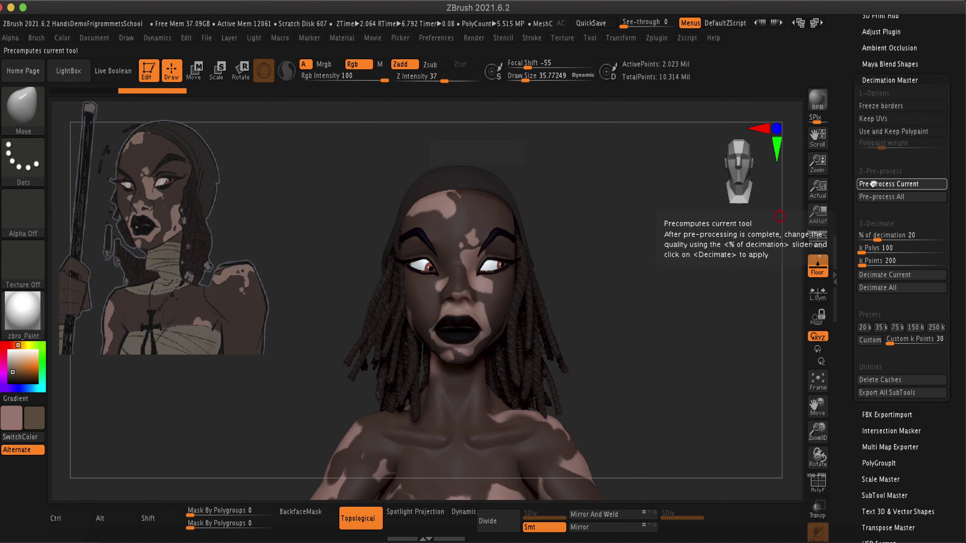
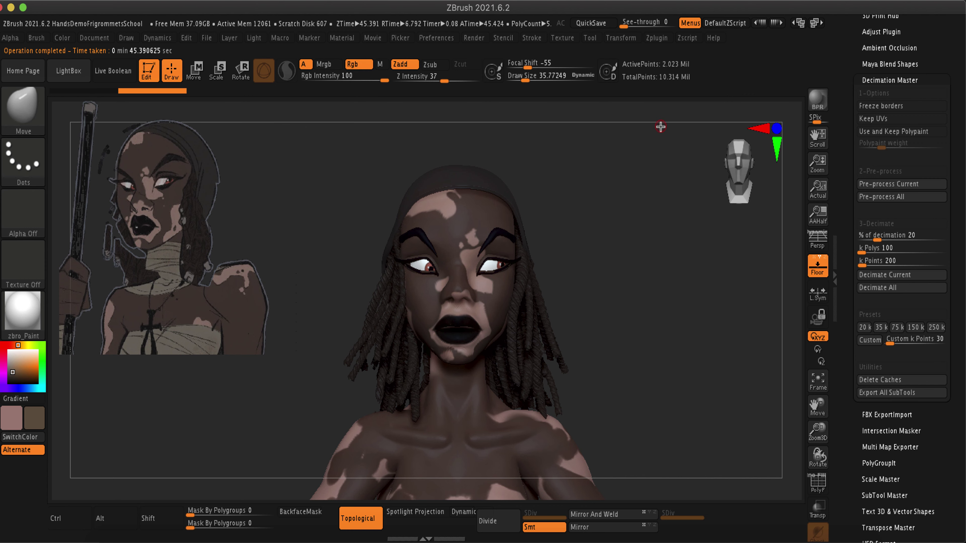
Set the decimation target to 40 k Polys and decimate the current subtool
click(861, 248)
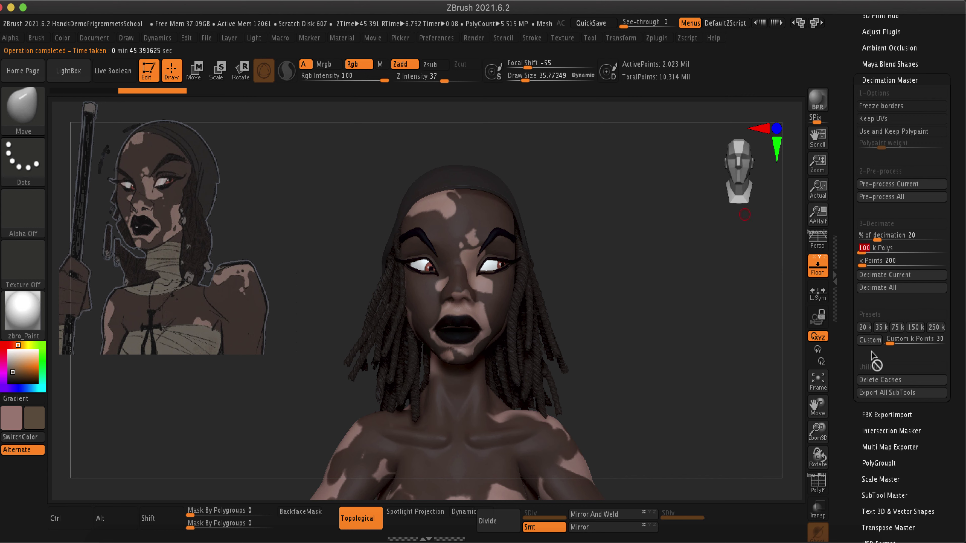
text(4)
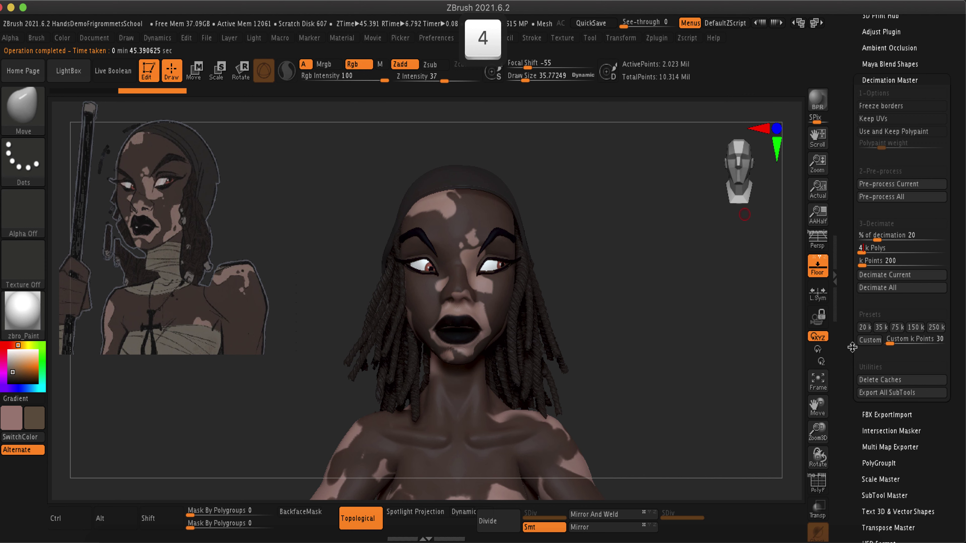
text(0)
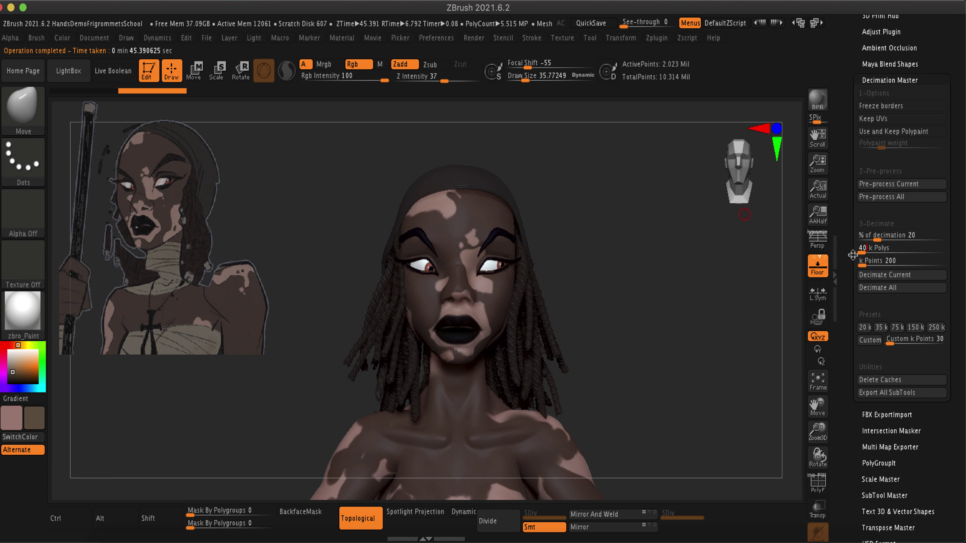
click(884, 277)
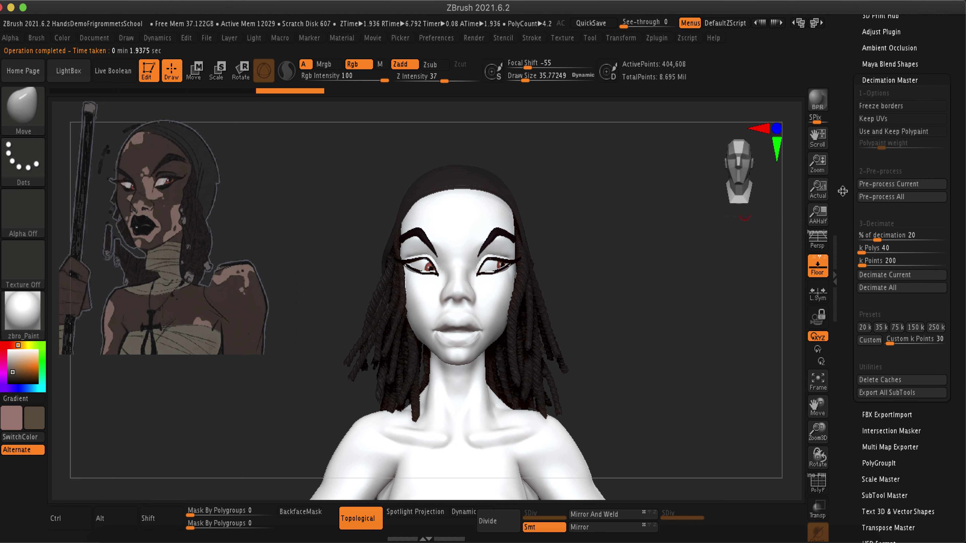
Collapse the Zplugin palette and export the decimated body as ForDecimation.obj in OBJ format to the Week3 - face folder
click(873, 80)
scroll(852, 76, up, 3)
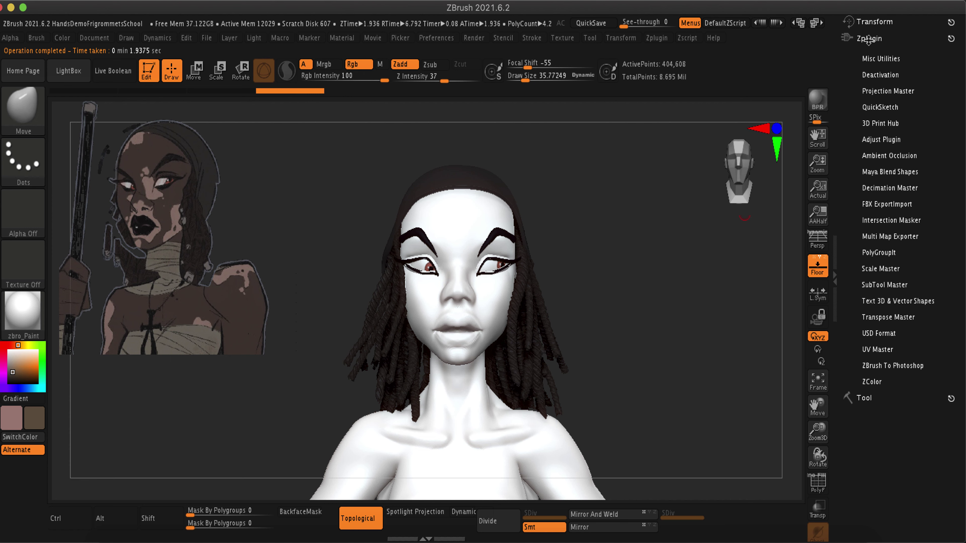
click(869, 39)
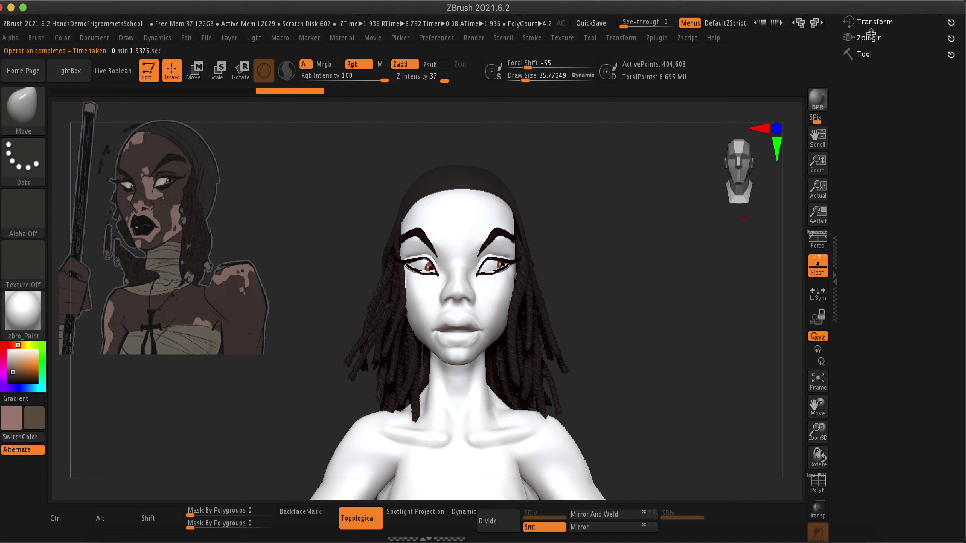
click(865, 54)
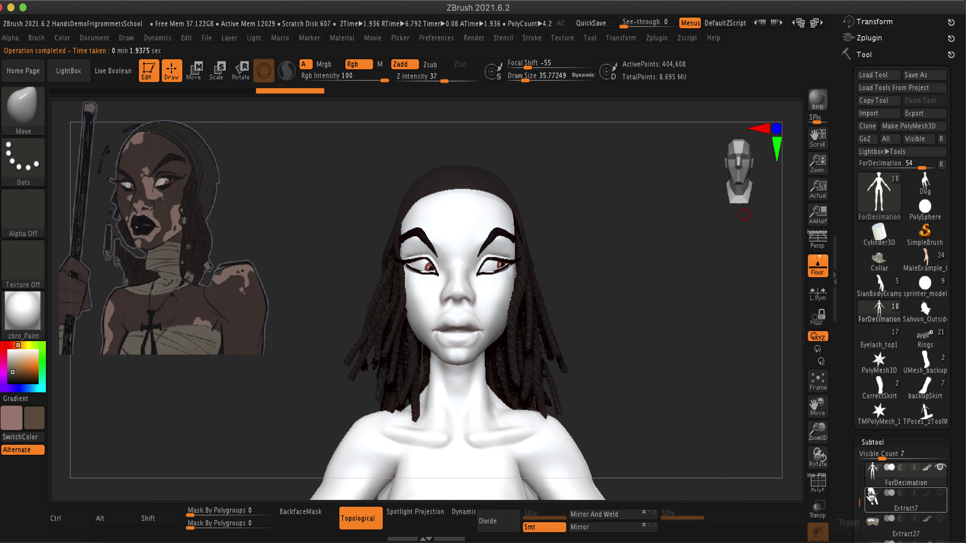
mouse_move(871, 494)
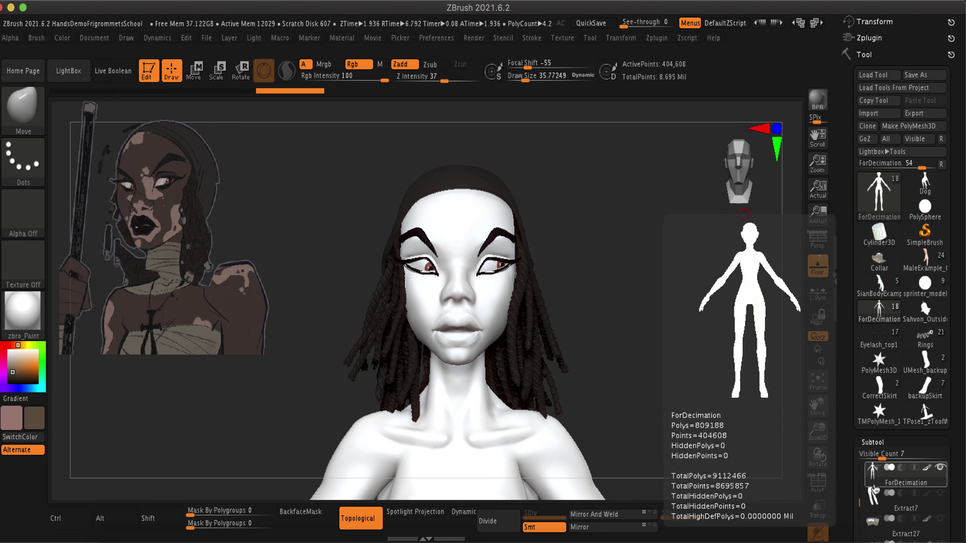
click(929, 113)
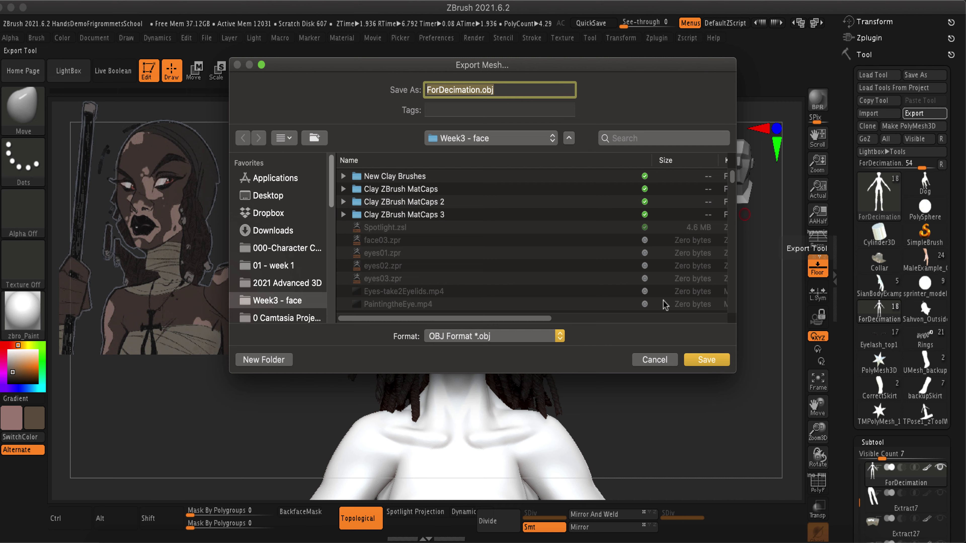
click(706, 360)
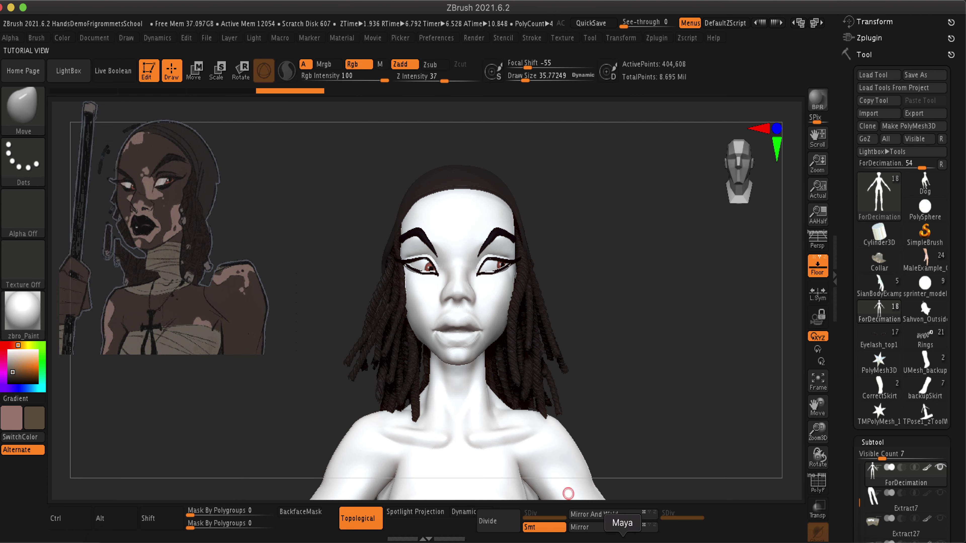
Switch to Maya and replace the open head scene with a new empty scene
click(622, 539)
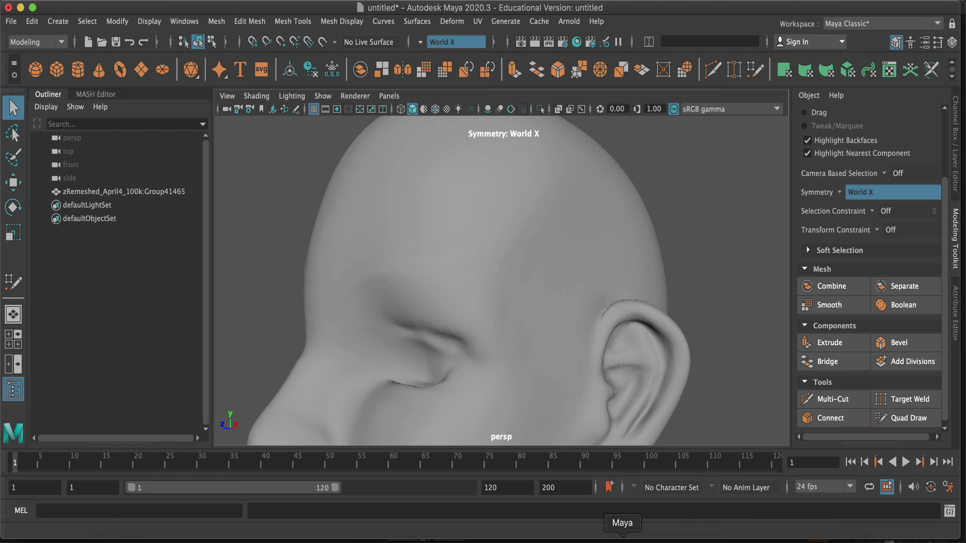
click(11, 21)
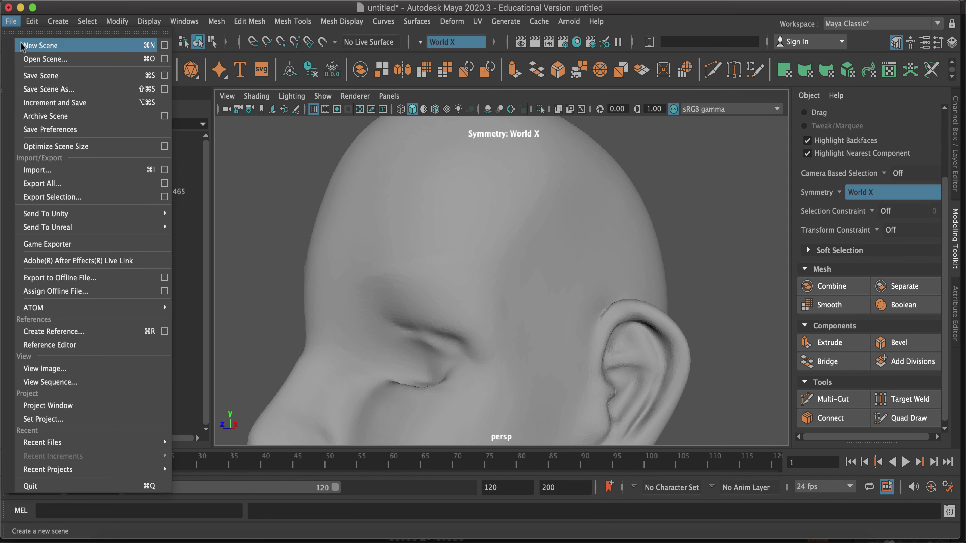
click(38, 46)
click(475, 272)
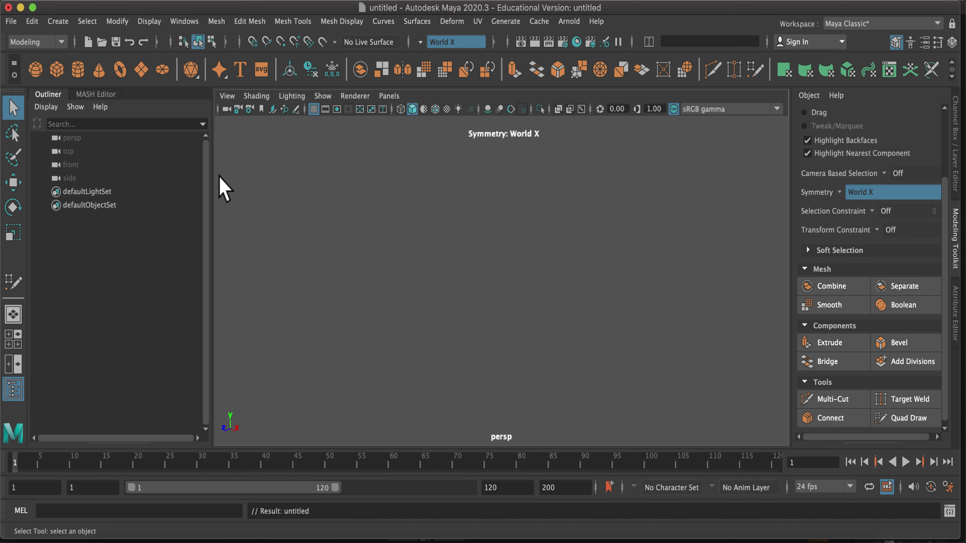
Import ForDecimation.obj from the Week3 - face folder into the empty scene
click(11, 21)
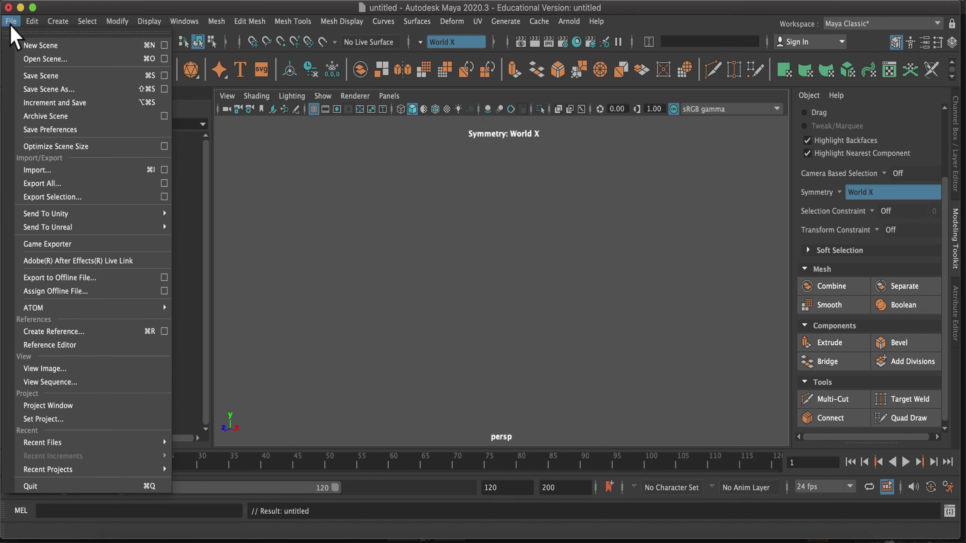
click(39, 171)
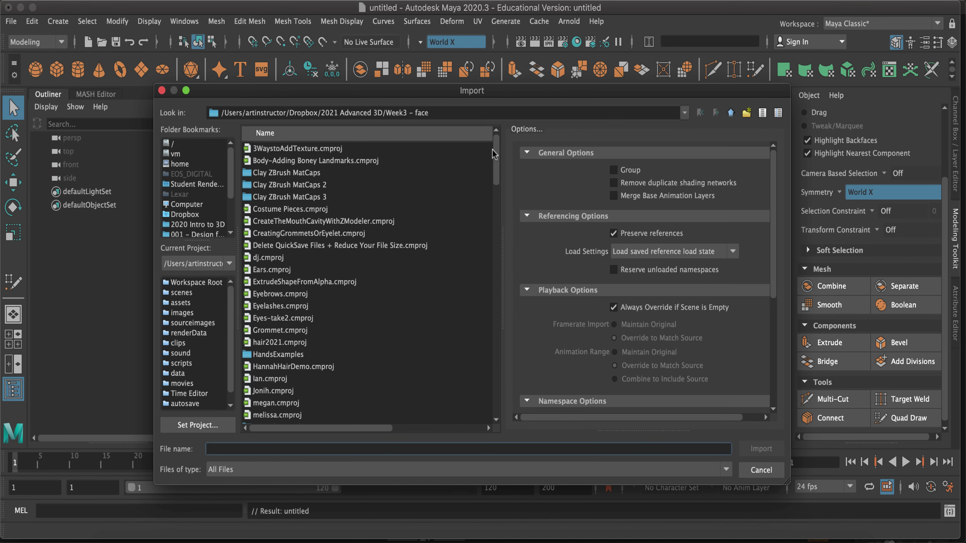
drag(517, 321, 514, 271)
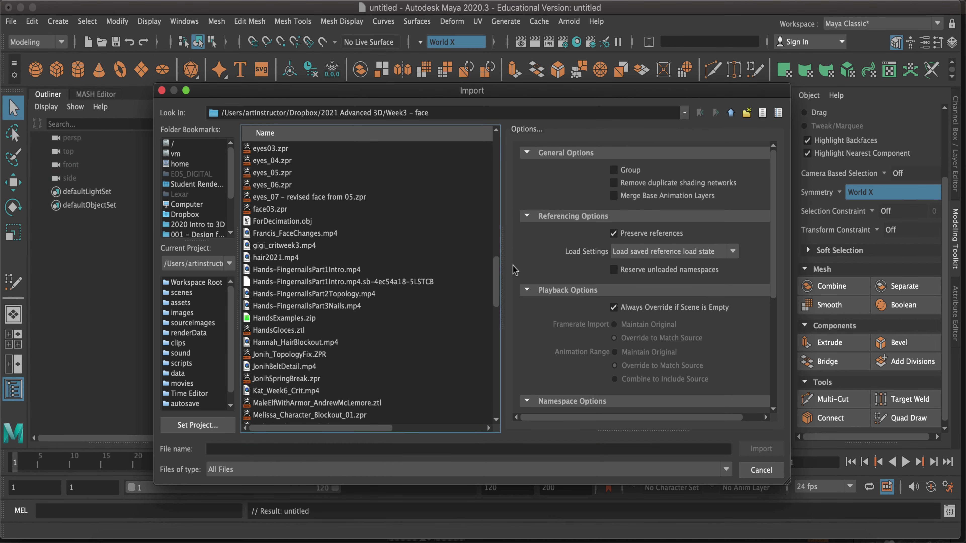
click(314, 221)
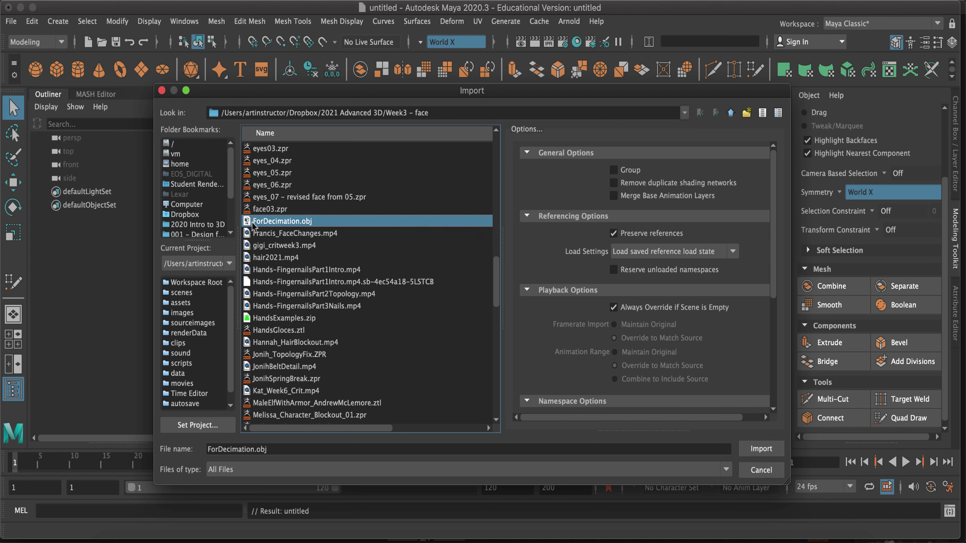
click(759, 449)
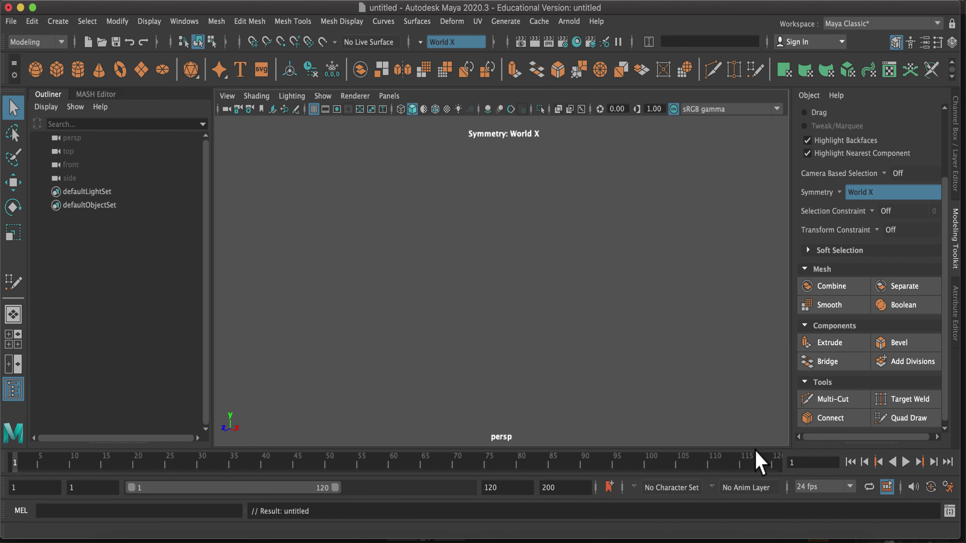
Examine the imported character mesh from the torso up to the face, including the eyes and nose up close
drag(626, 286, 658, 243)
alt+drag(640, 329, 689, 282)
alt+right_drag(690, 282, 706, 341)
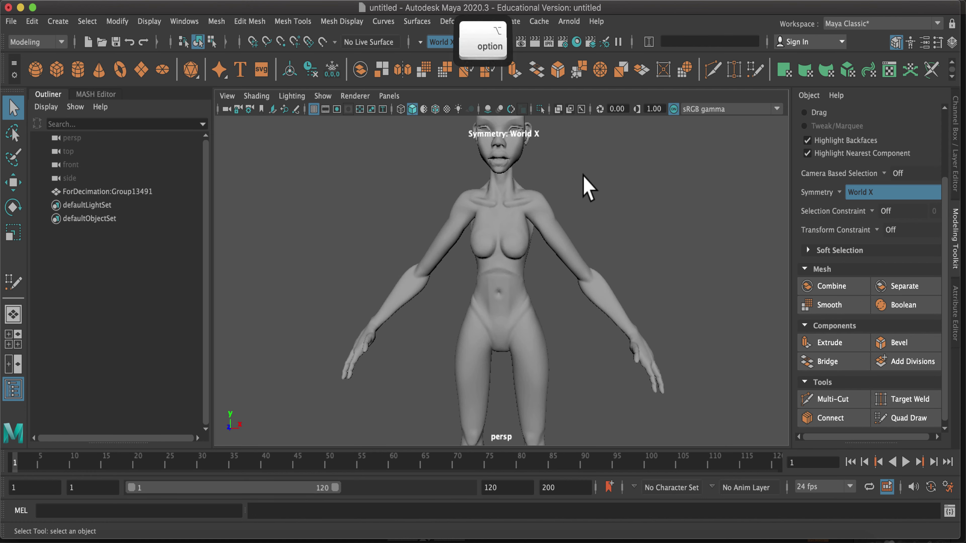
alt+right_drag(600, 211, 597, 295)
alt+right_drag(722, 179, 681, 391)
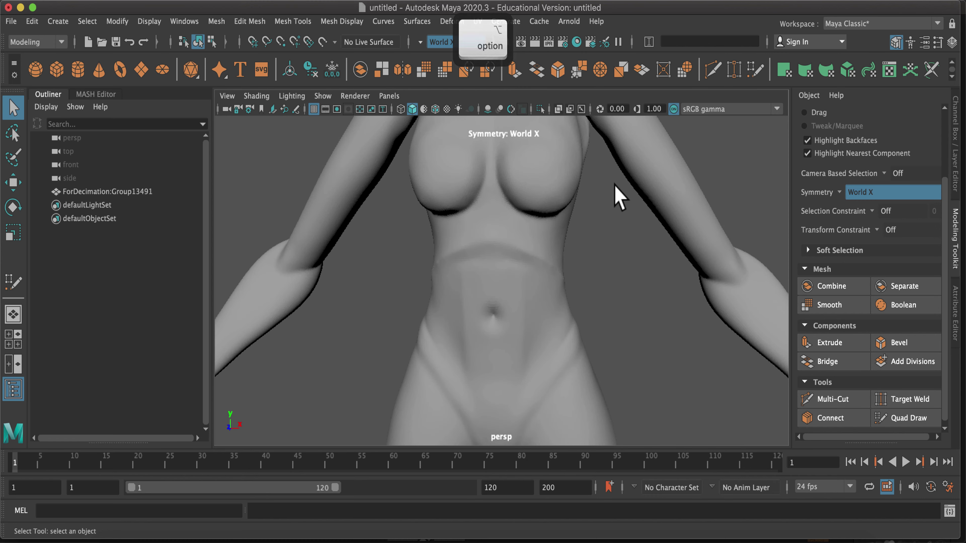
alt+middle_drag(603, 218, 662, 446)
alt+right_drag(715, 315, 718, 195)
alt+middle_drag(719, 195, 671, 347)
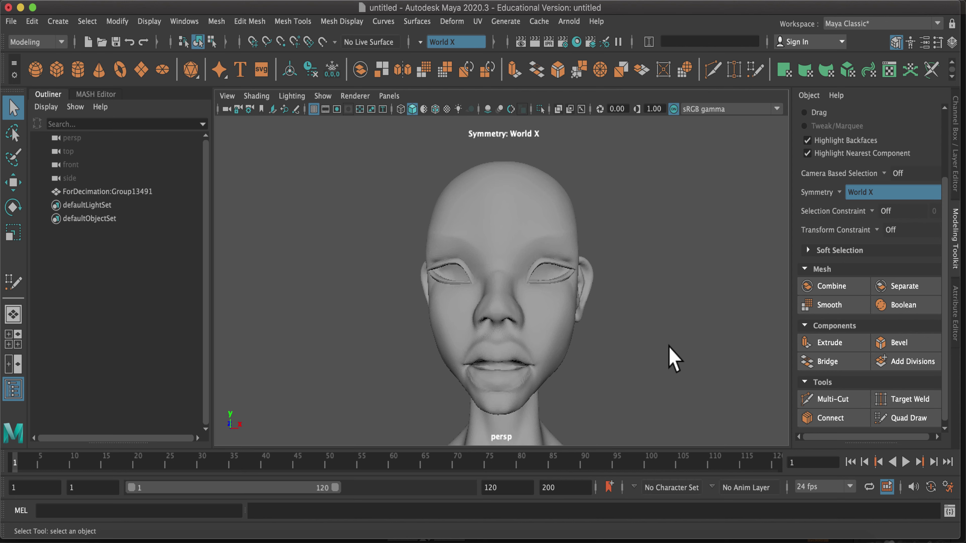
alt+right_drag(674, 338, 780, 388)
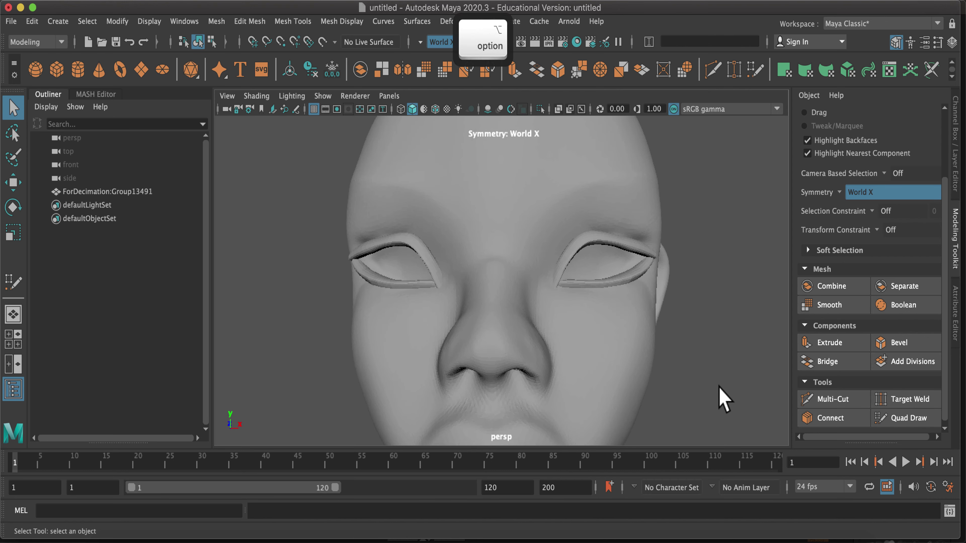
mouse_move(718, 368)
alt+mouse_down()
mouse_move(747, 355)
mouse_move(718, 355)
alt+mouse_up()
alt+right_drag(720, 363, 689, 267)
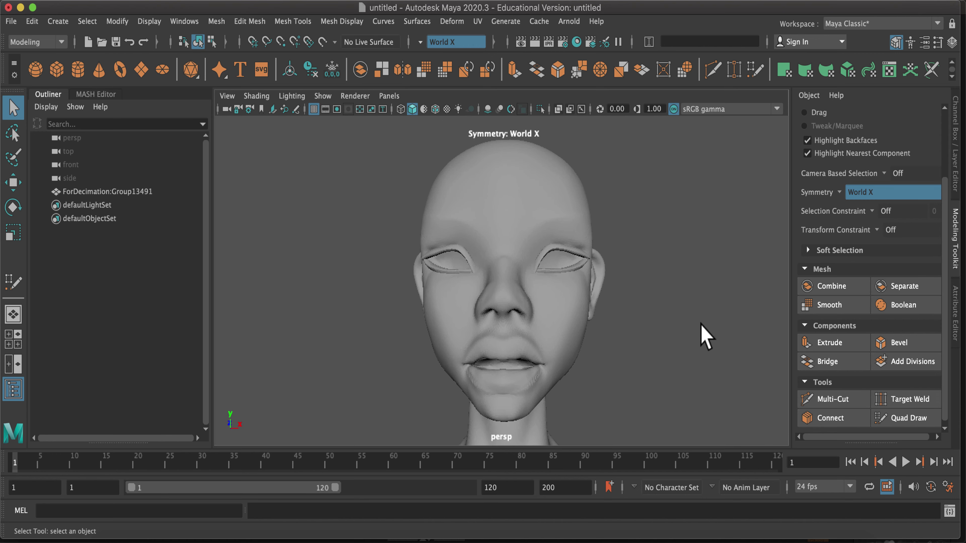
Turn modeling symmetry off and set it back to World X
click(427, 40)
click(428, 41)
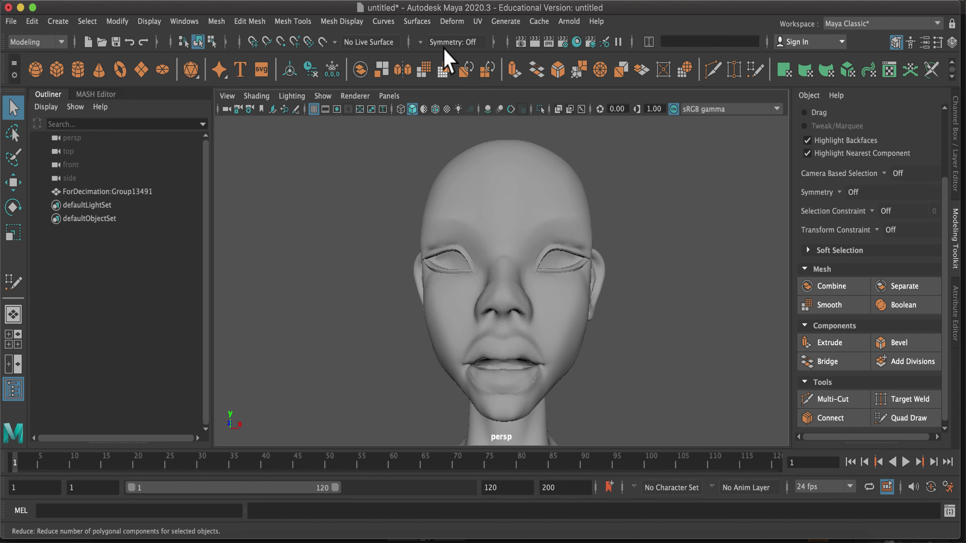
click(423, 40)
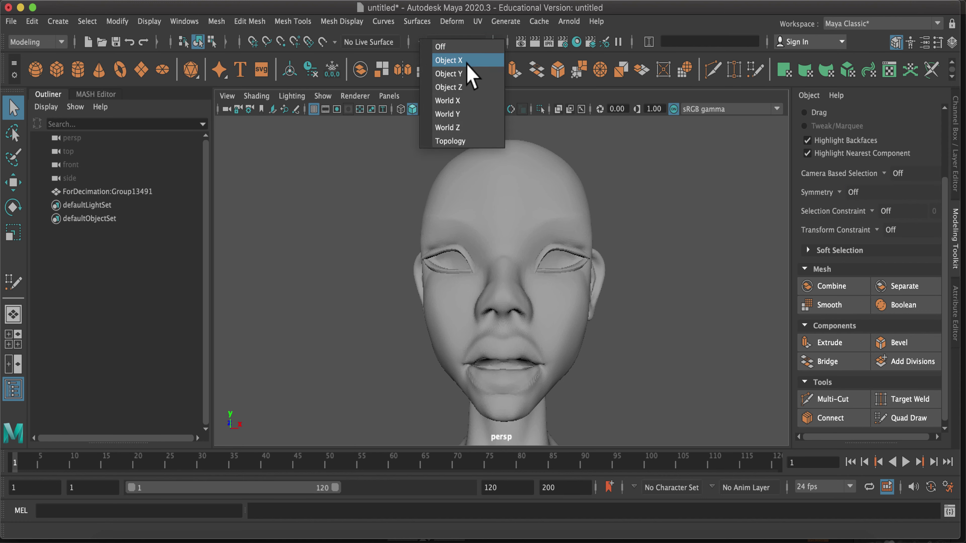
click(460, 104)
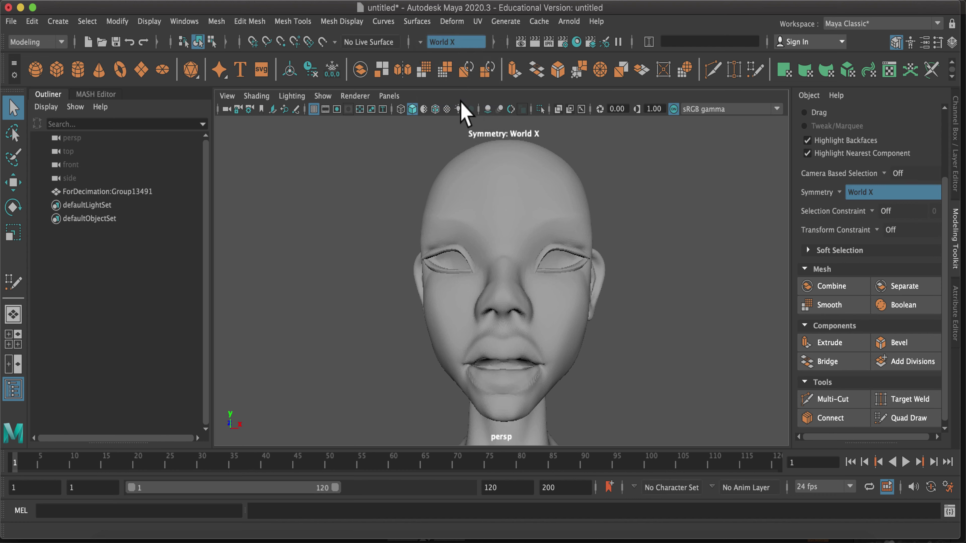
Make the imported ForDecimation body mesh a live surface
click(511, 195)
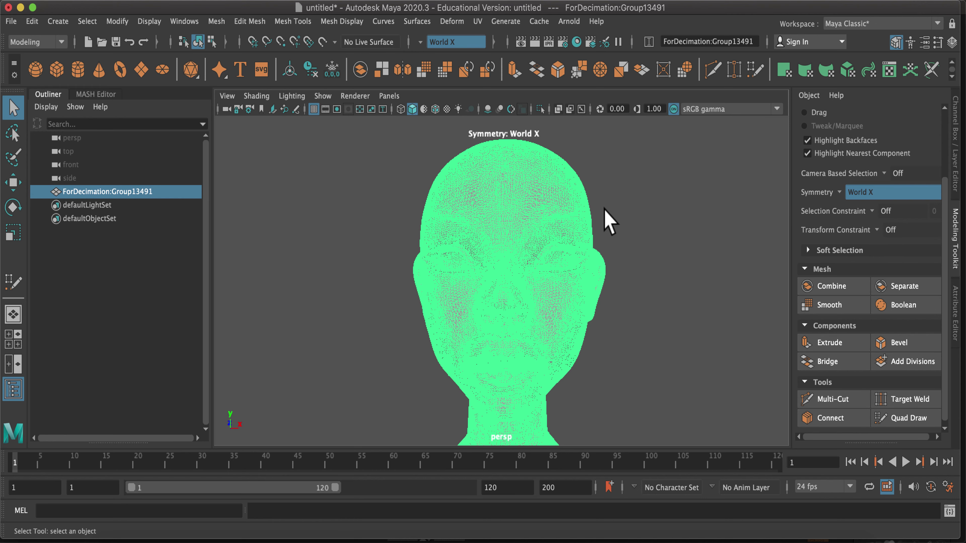
click(322, 42)
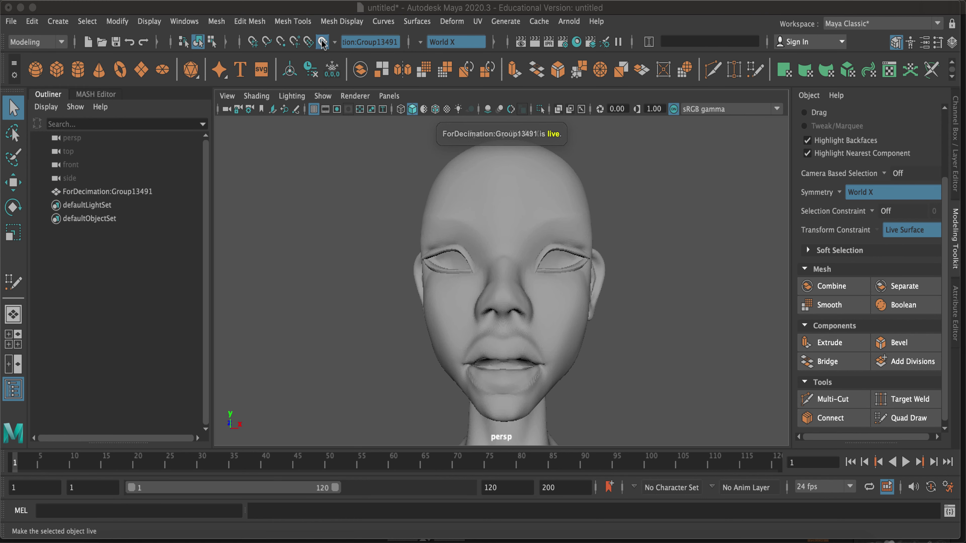
click(548, 144)
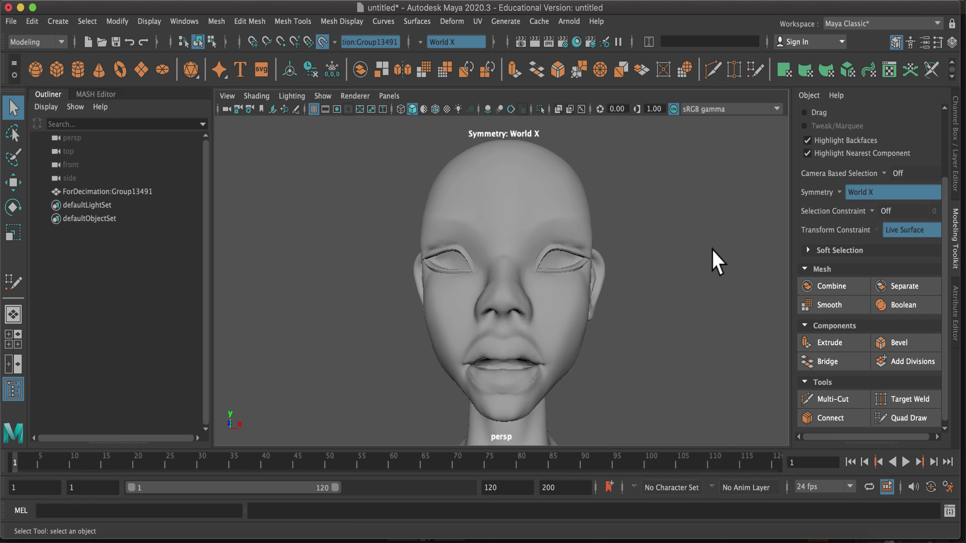
alt+right_drag(715, 262, 769, 323)
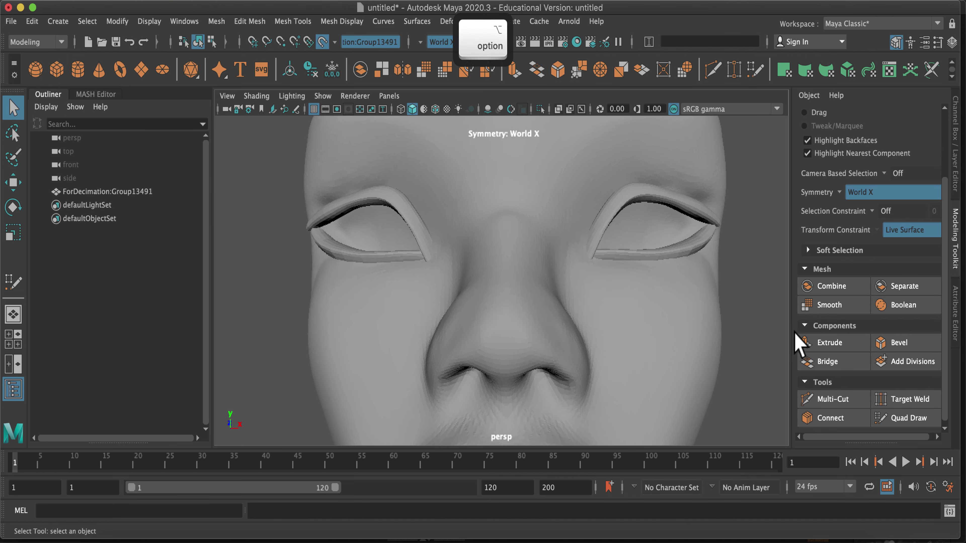
alt+right_drag(749, 220, 739, 252)
alt+middle_drag(739, 253, 619, 301)
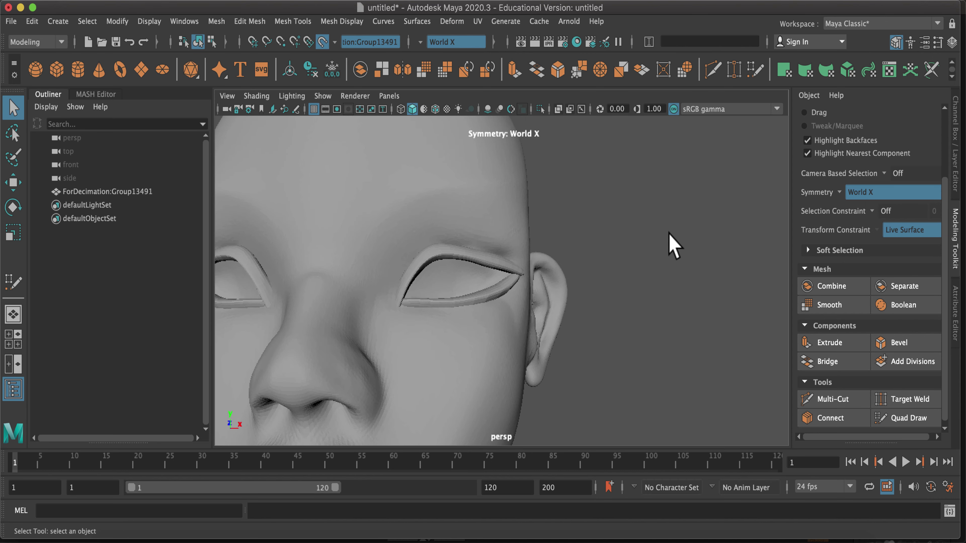